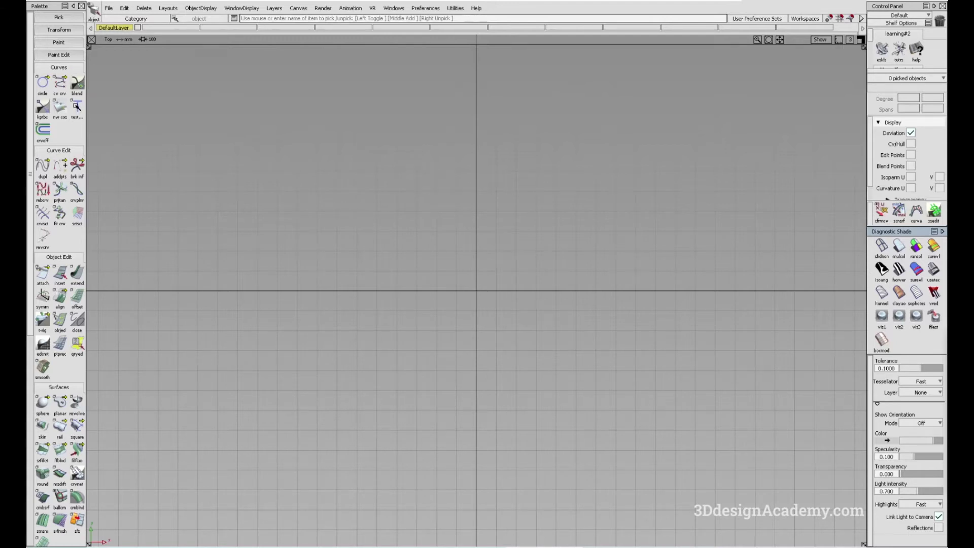
Place the text "3D Design Academy.com" in the Top view with the Text tool's default Arial font
left_click(77, 106)
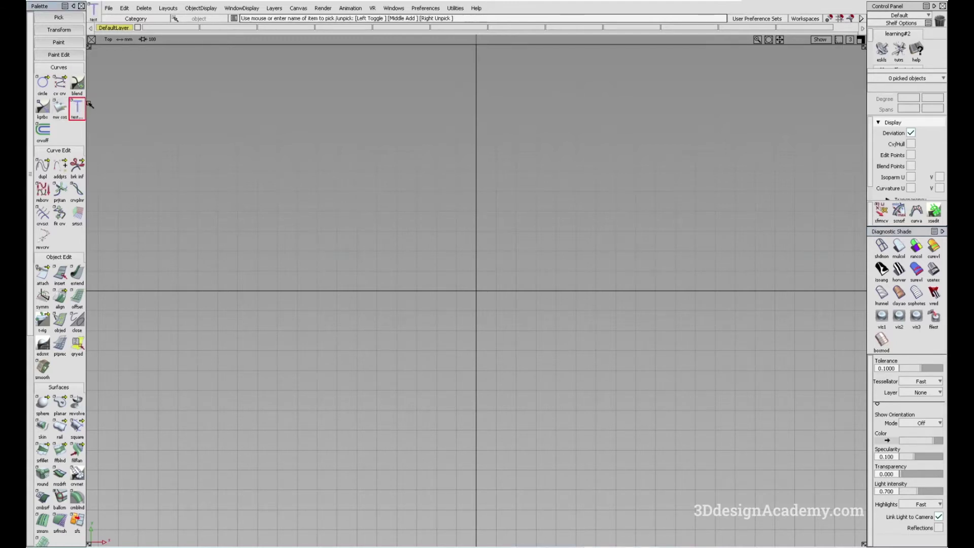
left_click(344, 229)
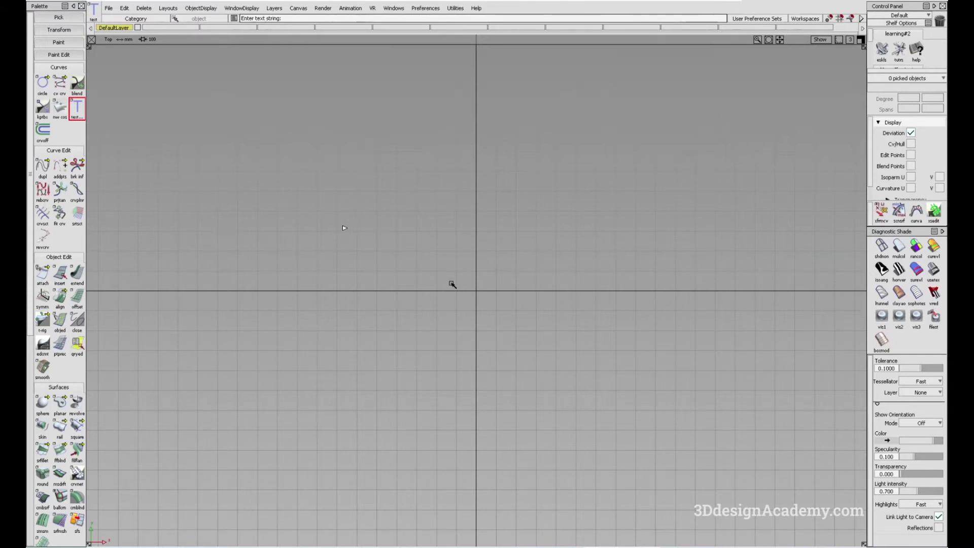
type("3D D")
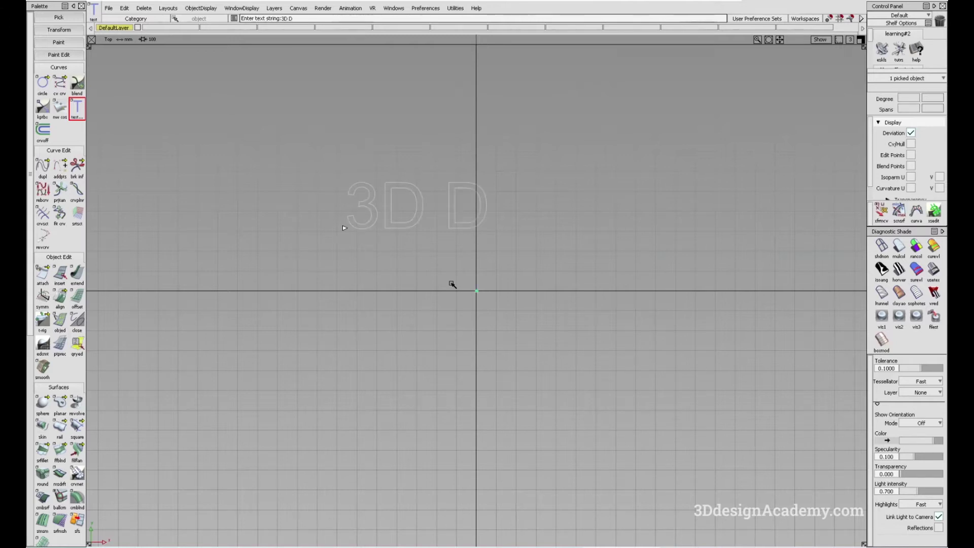
type("esign Academy")
right_click_drag(428, 286, 386, 285, "alt+shift")
middle_click_drag(527, 244, 432, 259, "alt+shift")
left_click_drag(511, 370, 510, 309, "ctrl+shift")
right_click_drag(511, 309, 531, 274, "alt+shift")
middle_click_drag(529, 273, 531, 279, "alt+shift")
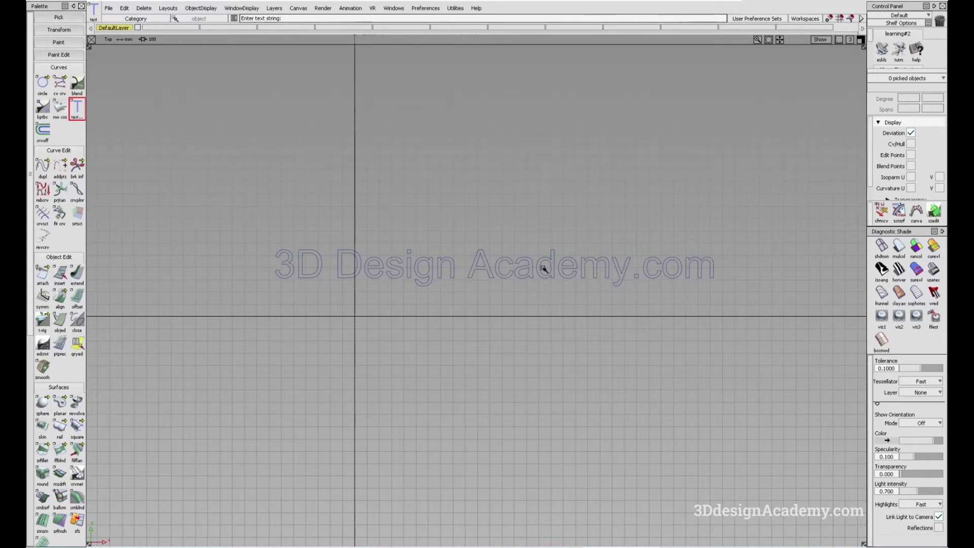
Open the Text tool's options, review the available styles and set the font to GeosansLight
double_click(77, 107)
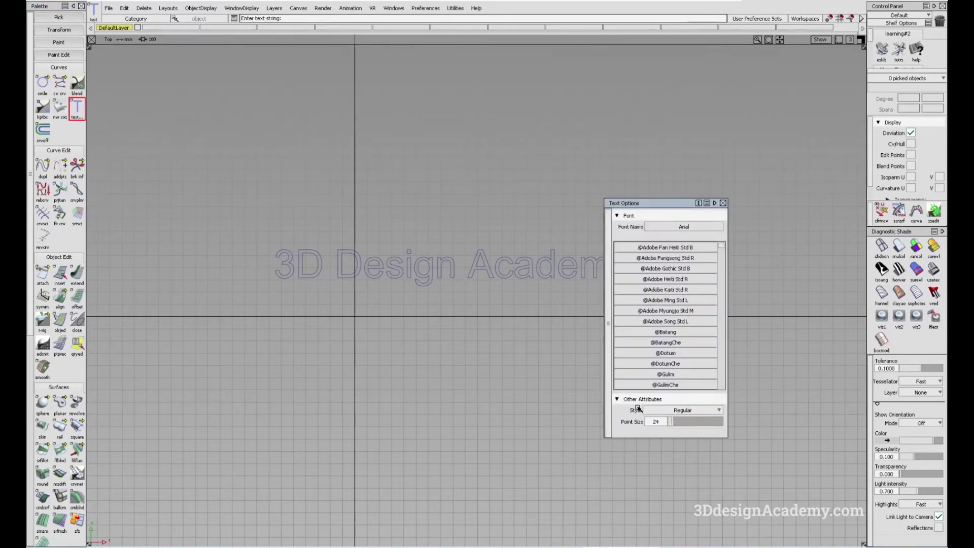
left_click(688, 411)
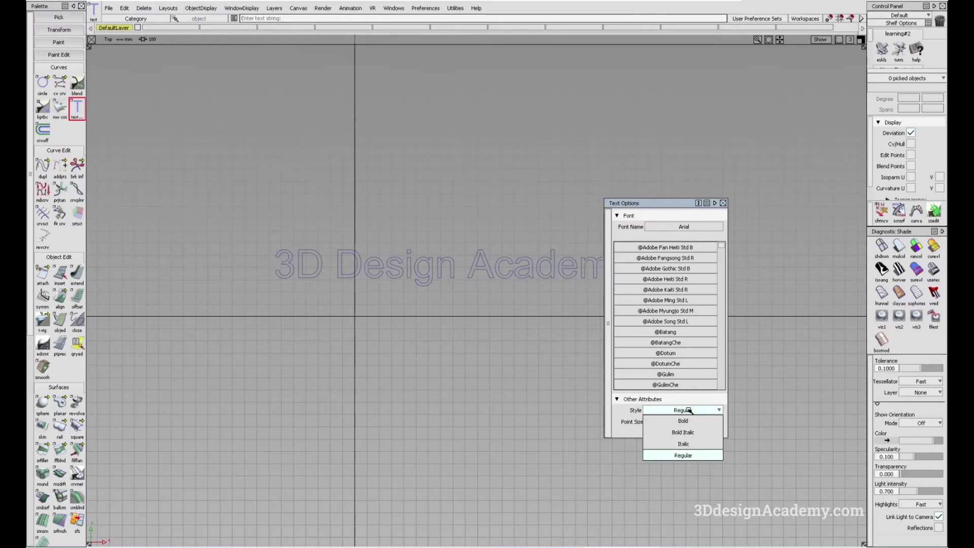
left_click(689, 411)
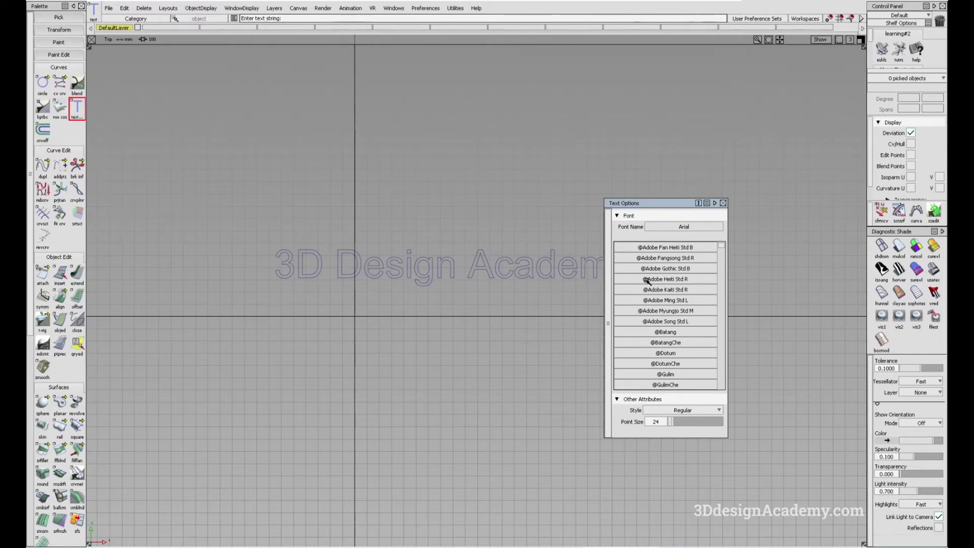
left_click_drag(723, 247, 720, 312)
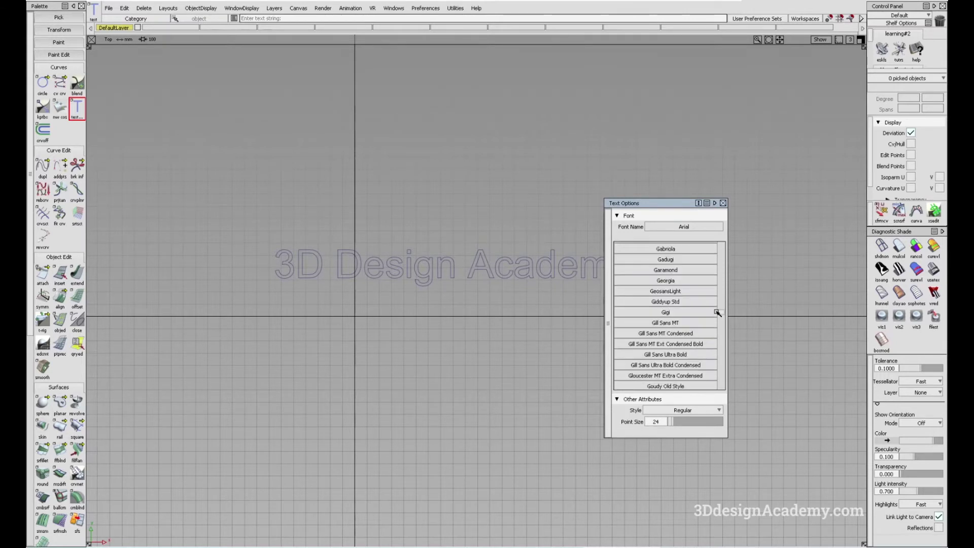
left_click(675, 291)
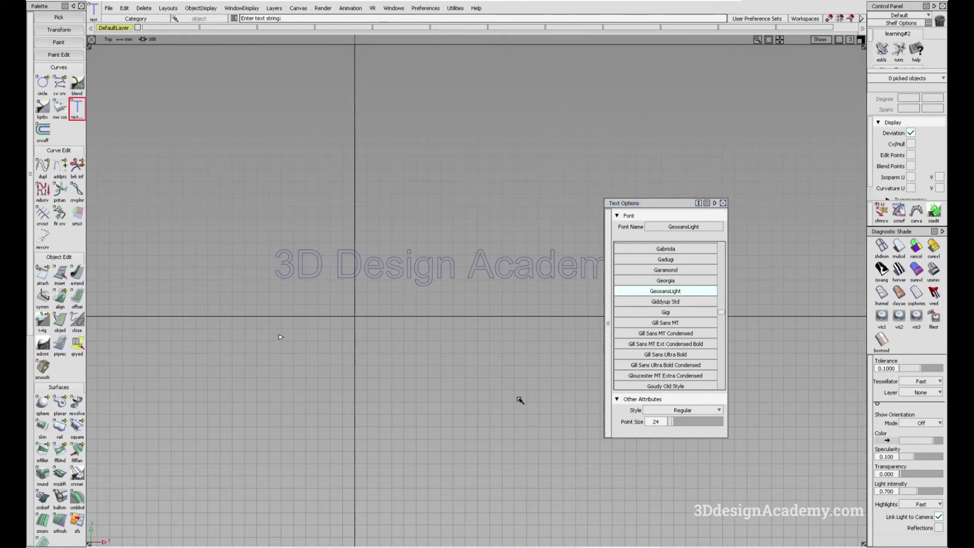
Enter "3D Design Academy.com" as a GeosansLight text line below the Arial one
type("#")
type("3d")
key("BackSpace")
type("D")
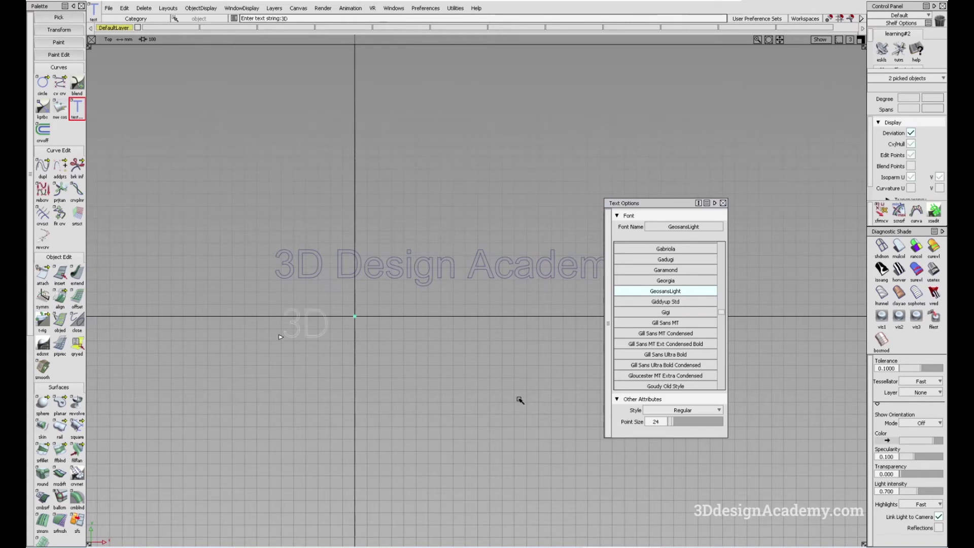
type(" Design Academy.com")
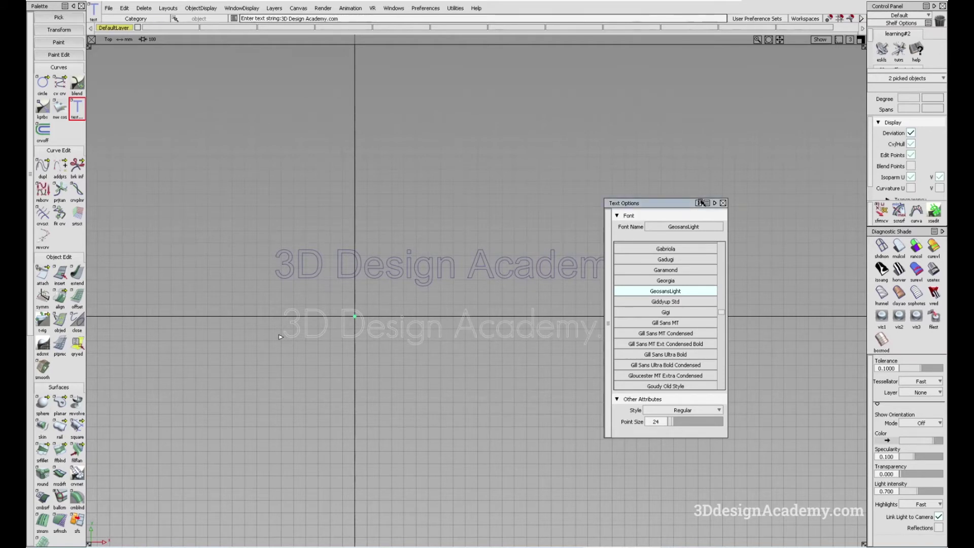
Move the text options clear of the text, and set the point size to 10 and the style to Medium Italic
left_click_drag(683, 205, 782, 184)
left_click(760, 401)
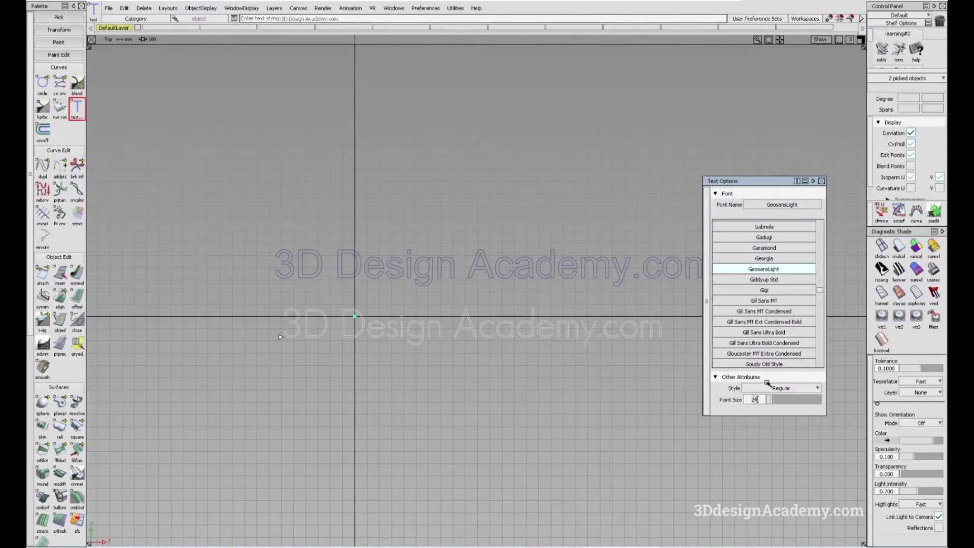
type("10")
key("Return")
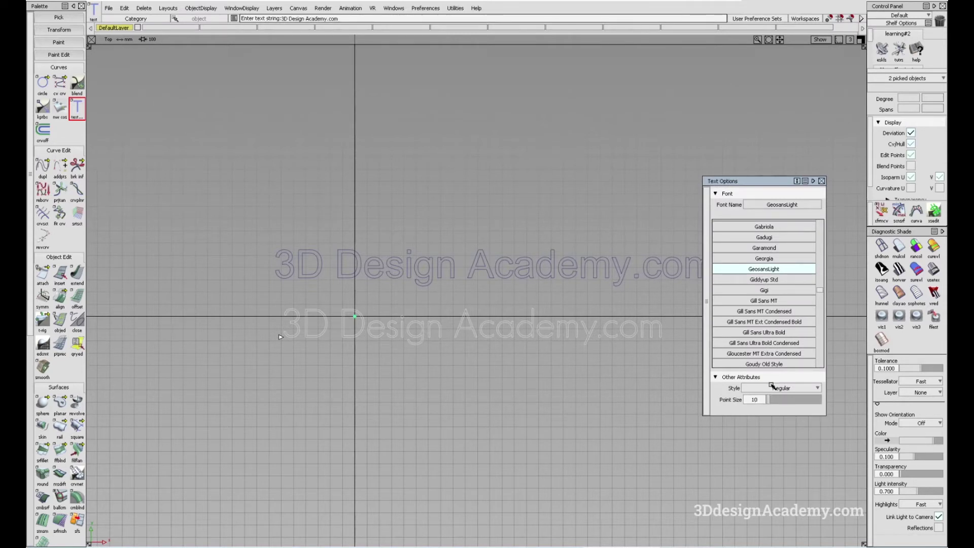
left_click(778, 389)
left_click(786, 399)
Place a third text line "3D Design Academy.com" below the other two, in small italic
left_click(285, 379)
type("3D")
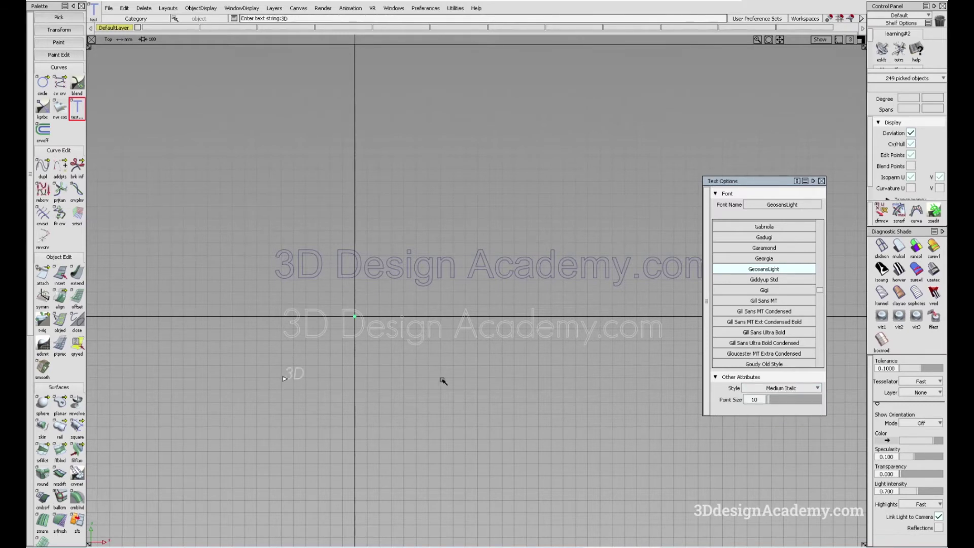
type(" Design Academy.com")
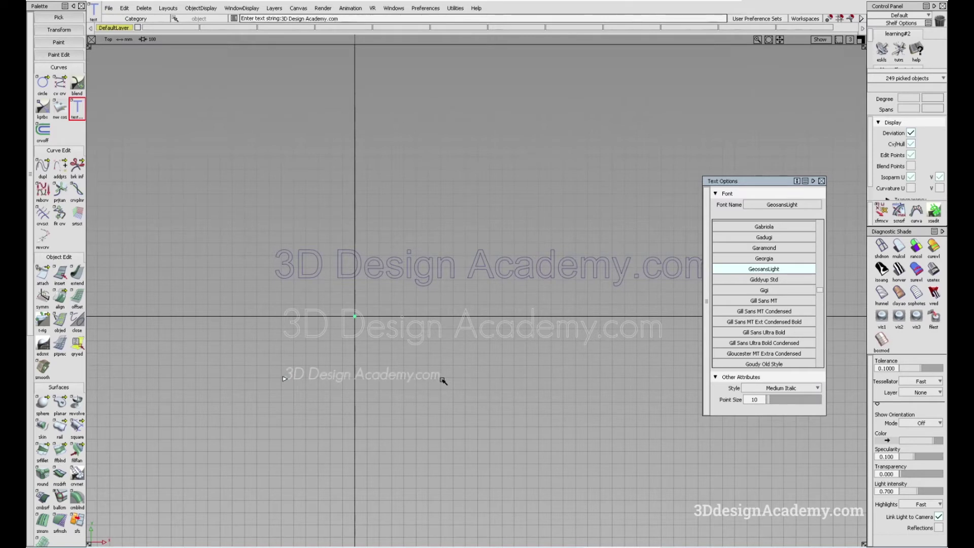
Change the text font to Webdings and set the point size to 24
left_click_drag(821, 291, 820, 366)
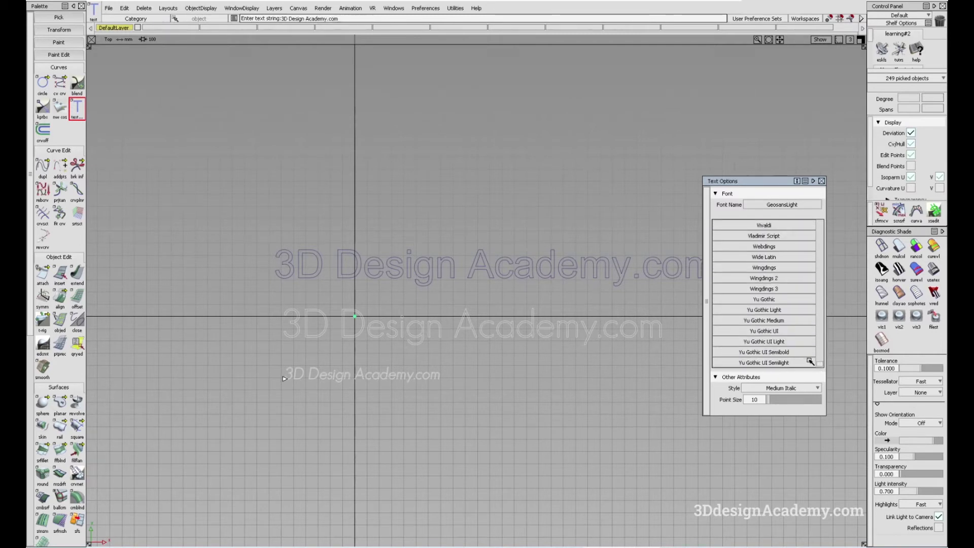
left_click(774, 247)
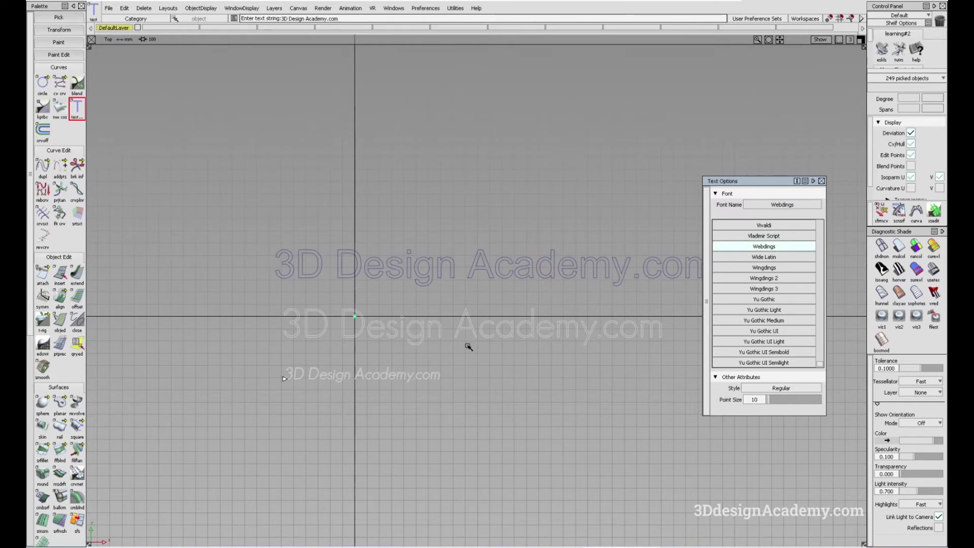
left_click(284, 411)
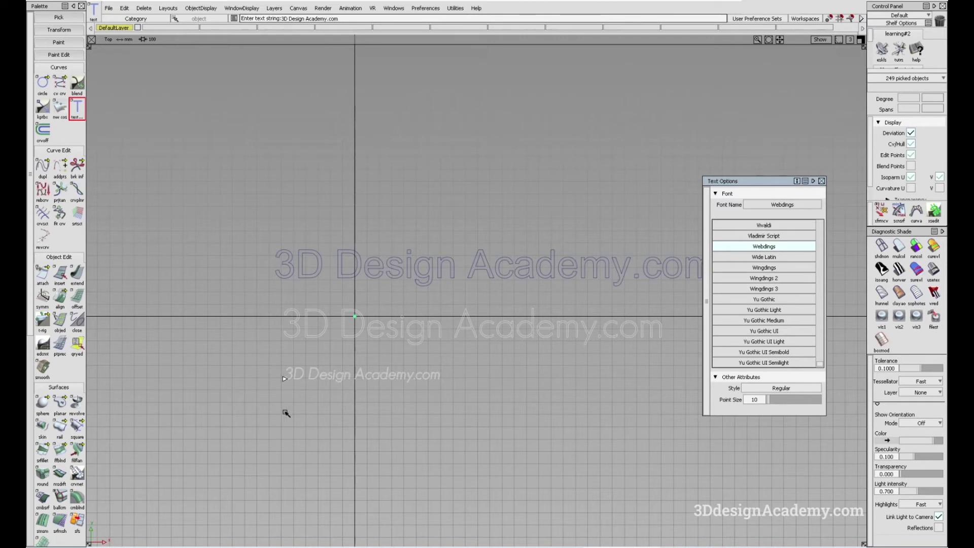
left_click(765, 401)
type("24")
key("Return")
Place a row of Webdings symbols below the italic line by entering random letters beginning with "askdfjkngj"
left_click(283, 427)
type("askdfjkngj")
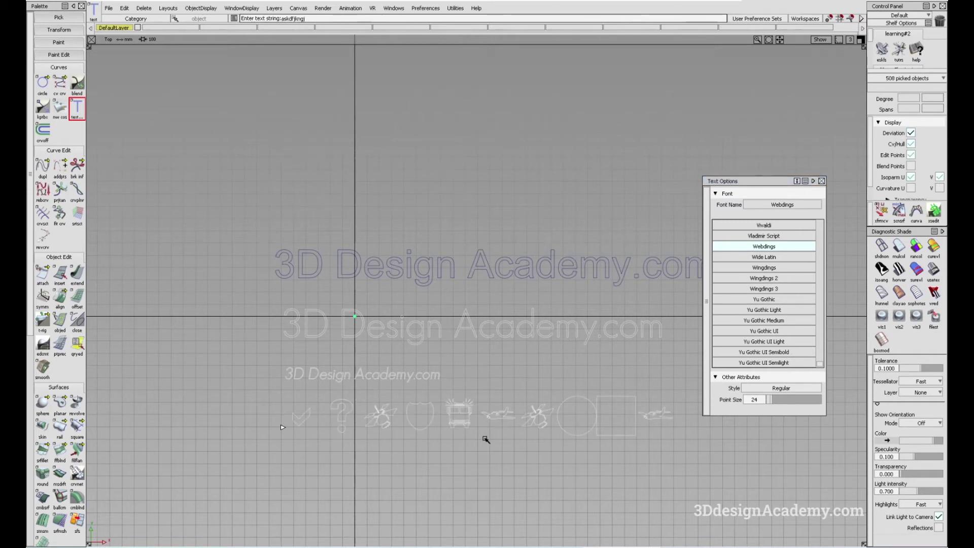
Examine the outlines of the Webdings symbols along the row up close
left_click(455, 413, "alt+shift")
right_click_drag(455, 412, 506, 433, "alt+shift")
middle_click_drag(506, 433, 494, 398, "alt+shift")
left_click_drag(495, 398, 508, 346, "ctrl+shift")
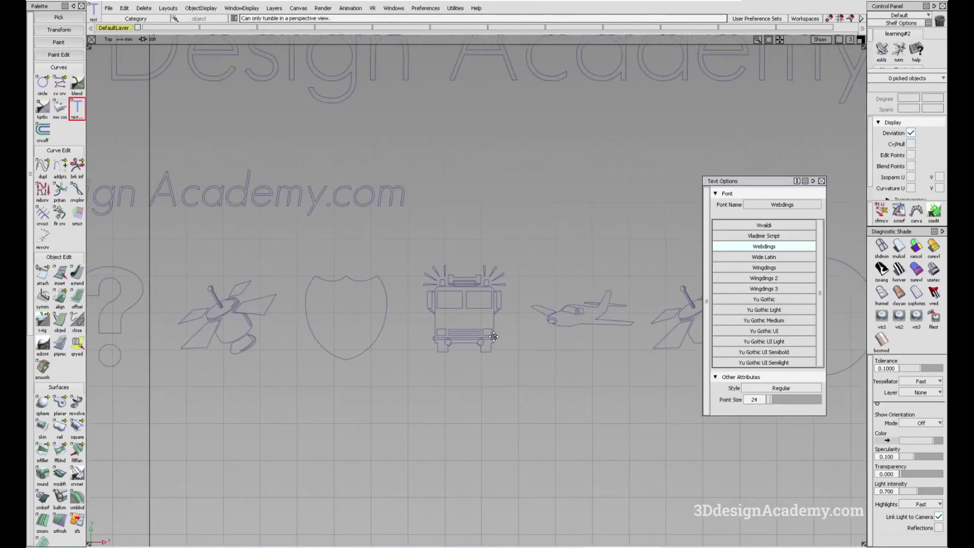
middle_click_drag(510, 346, 406, 330, "alt+shift")
right_click_drag(463, 316, 543, 328, "alt+shift")
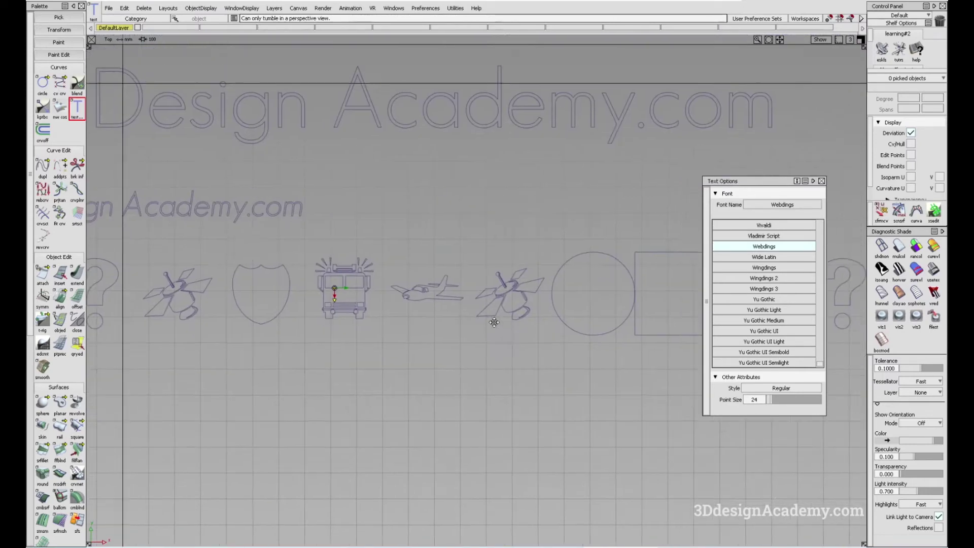
middle_click_drag(543, 329, 375, 317, "alt+shift")
left_click_drag(339, 314, 341, 248, "ctrl+shift")
left_click_drag(444, 227, 456, 260, "ctrl+shift")
Select the Webdings symbol curves, show their control vertices and inspect how each symbol is built along the row
left_click_drag(365, 222, 434, 271)
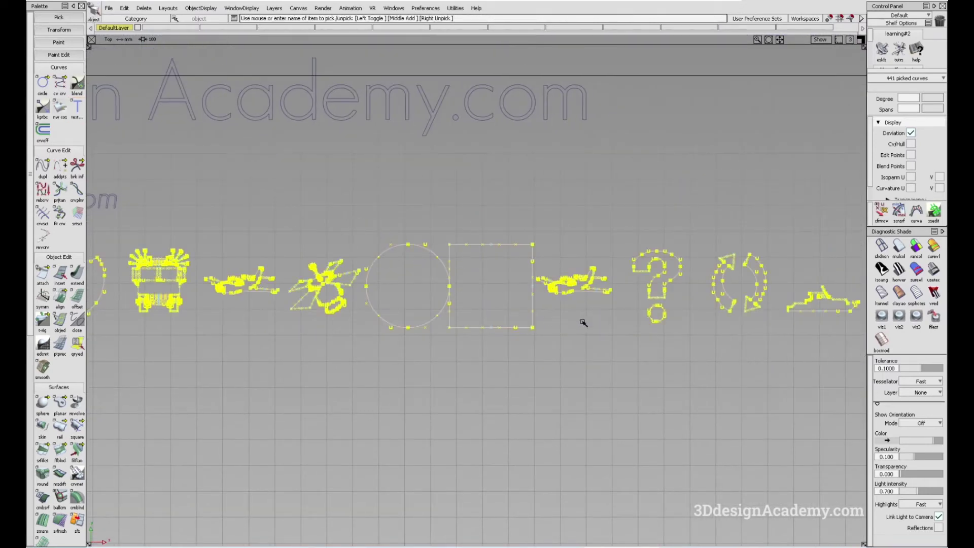
right_click_drag(548, 321, 624, 315, "ctrl+shift")
middle_click_drag(623, 315, 464, 330, "alt+shift")
left_click_drag(526, 419, 508, 302, "ctrl+shift")
right_click_drag(582, 280, 663, 267, "alt+shift")
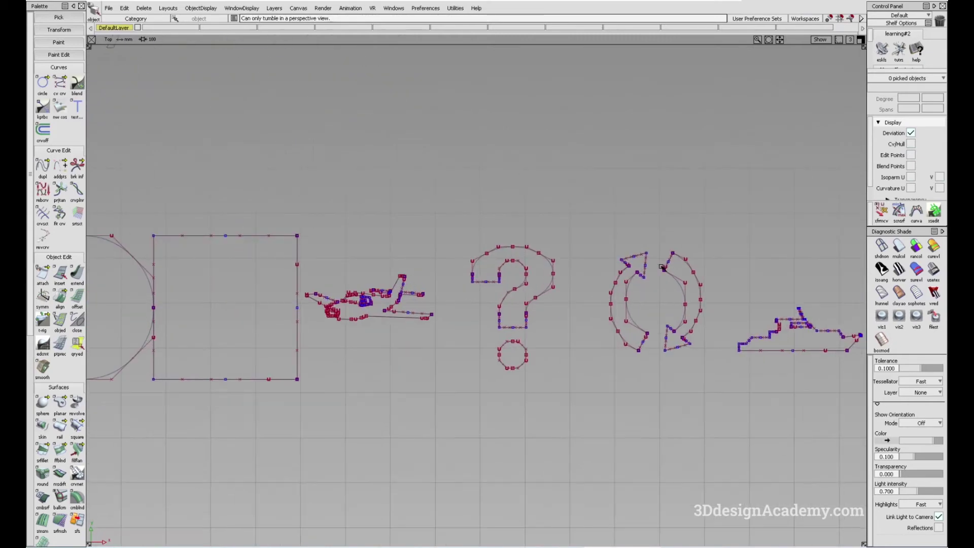
middle_click_drag(601, 296, 402, 279, "alt+shift")
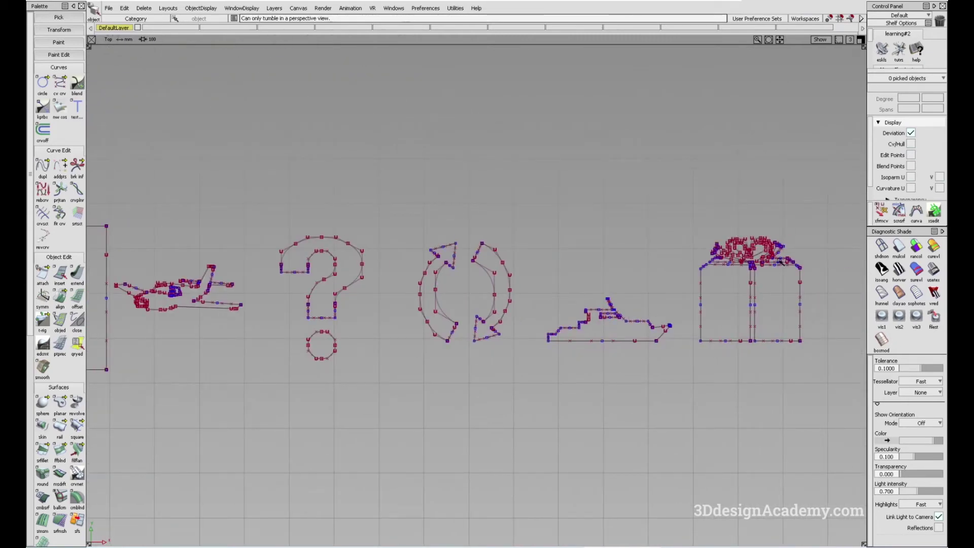
right_click_drag(745, 252, 858, 259, "alt+shift")
middle_click_drag(602, 302, 443, 320, "alt+shift")
right_click_drag(462, 317, 173, 369, "alt+shift")
middle_click_drag(173, 369, 651, 325, "alt+shift")
right_click_drag(517, 322, 443, 335, "alt+shift")
middle_click_drag(169, 338, 655, 322, "alt+shift")
left_click_drag(543, 239, 545, 284, "ctrl+shift")
mouse_move(421, 298)
middle_mouse_down("alt+shift")
mouse_move(554, 332)
mouse_move(514, 347)
middle_mouse_up("alt+shift")
left_click(506, 344)
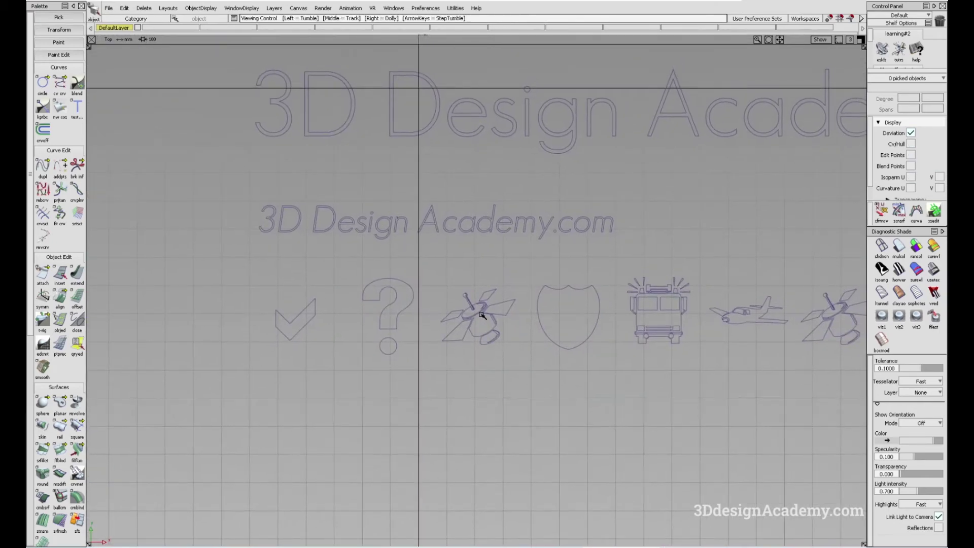
Show the control vertices of the Arial text line's curves and frame the letters e, s and i of "Design"
middle_click_drag(488, 286, 446, 397, "alt+shift")
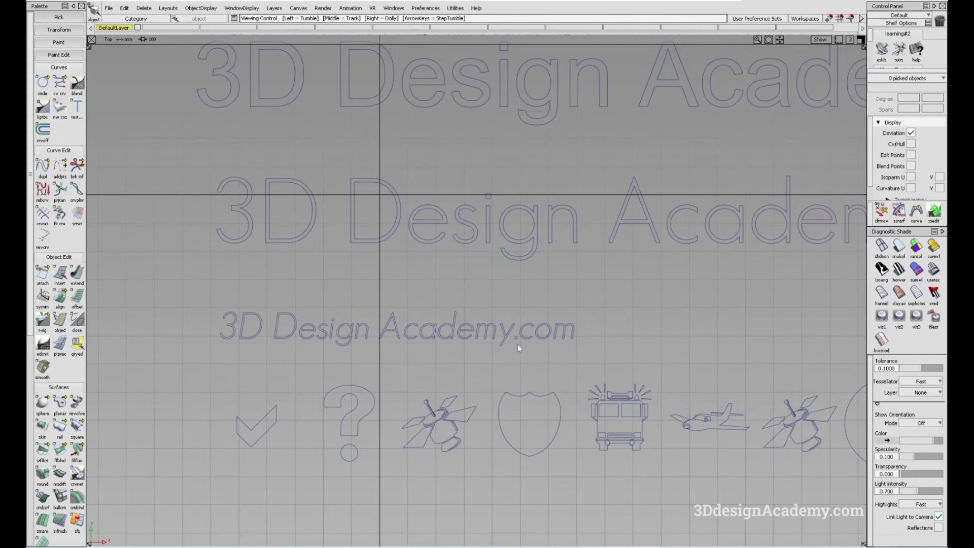
middle_click_drag(456, 340, 496, 343, "alt+shift")
right_click_drag(521, 245, 425, 299, "alt+shift")
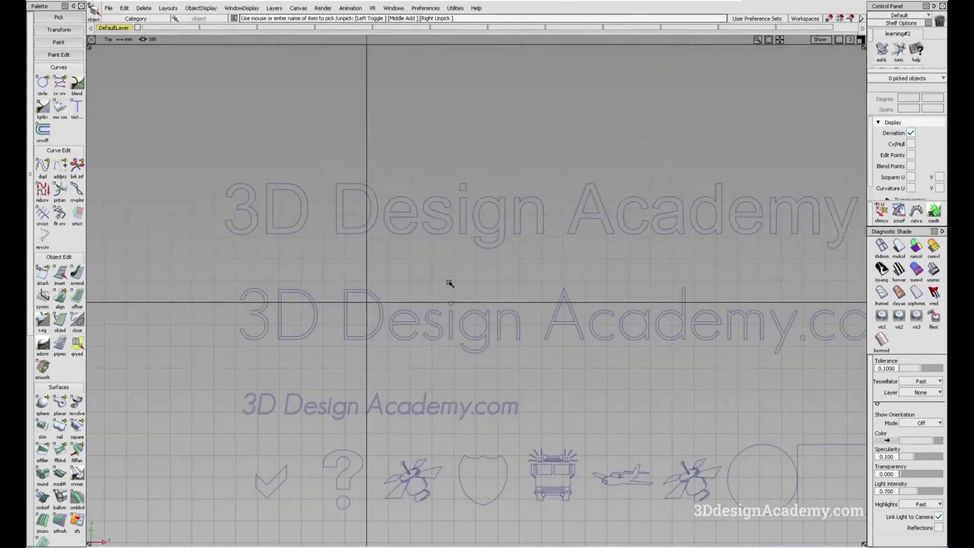
middle_click_drag(459, 274, 429, 301, "alt+shift")
right_click_drag(394, 246, 493, 285, "alt+shift")
left_click(424, 269)
left_click_drag(420, 327, 419, 236, "ctrl+shift")
left_click(419, 236, "alt+shift")
right_click_drag(418, 236, 496, 224, "alt+shift")
middle_click_drag(495, 224, 482, 311, "alt+shift")
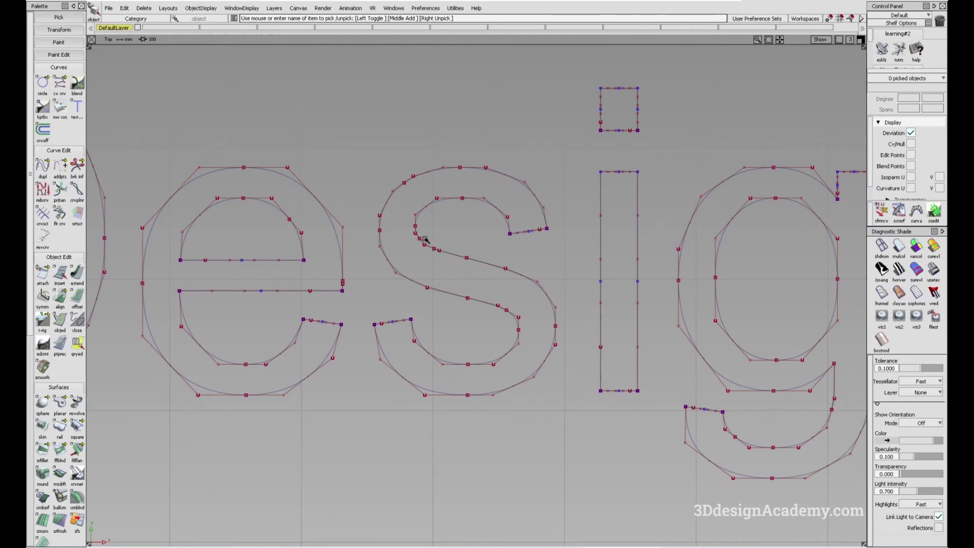
Pick individual curve segments on the inner edge of the Arial letter s and check their degree and spans
left_click_drag(454, 262, 455, 265, "ctrl+shift")
left_click(452, 262)
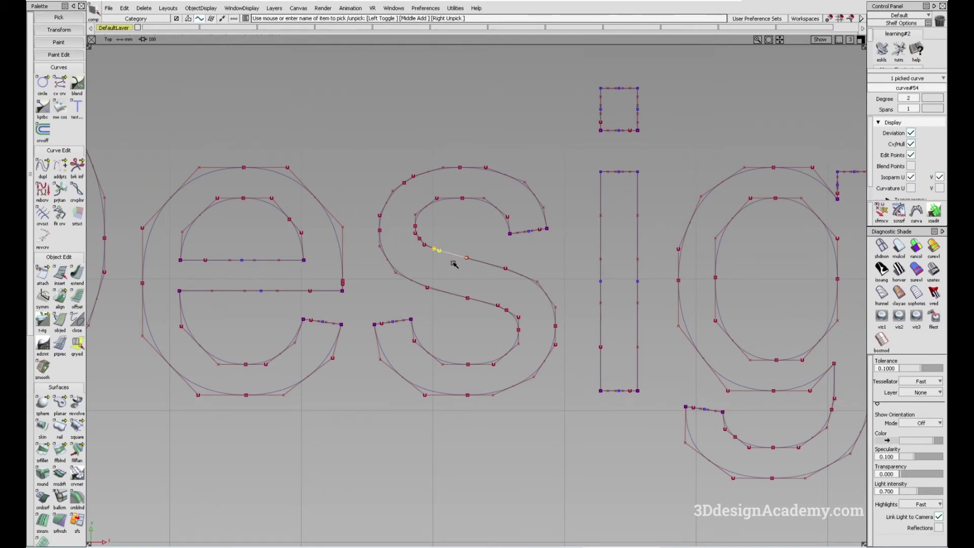
left_click_drag(431, 296, 415, 235, "ctrl+shift")
left_click_drag(405, 222, 418, 240, "ctrl+shift")
scroll(417, 243, "up", 5)
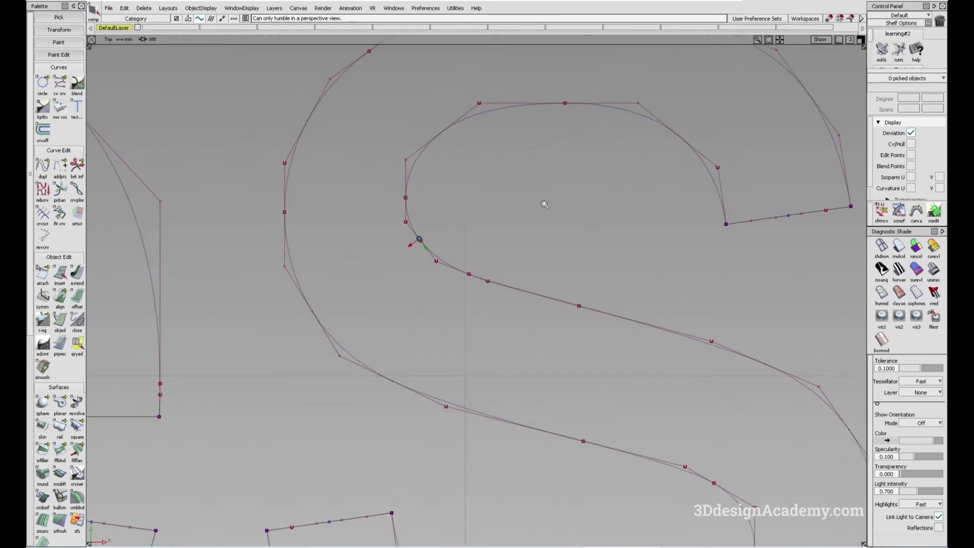
left_click(440, 258)
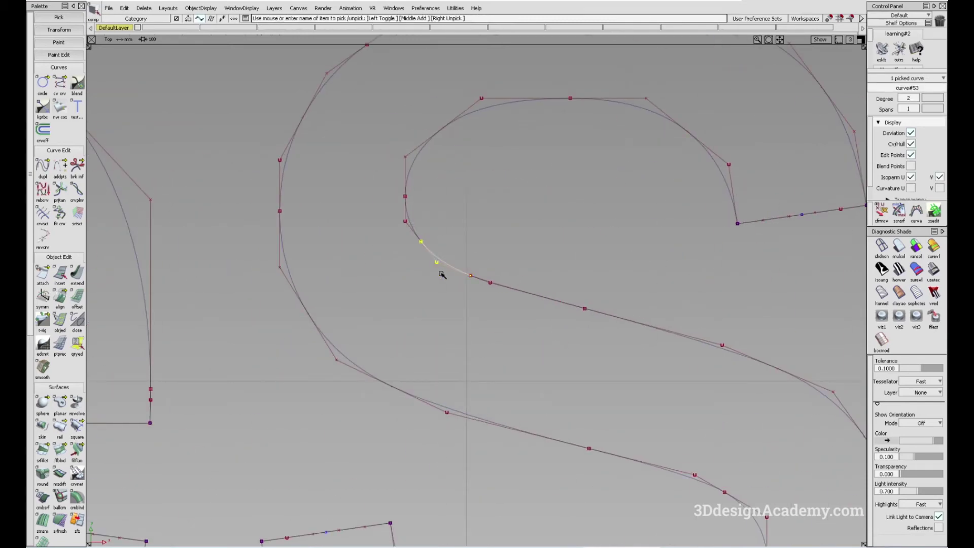
left_click(404, 213)
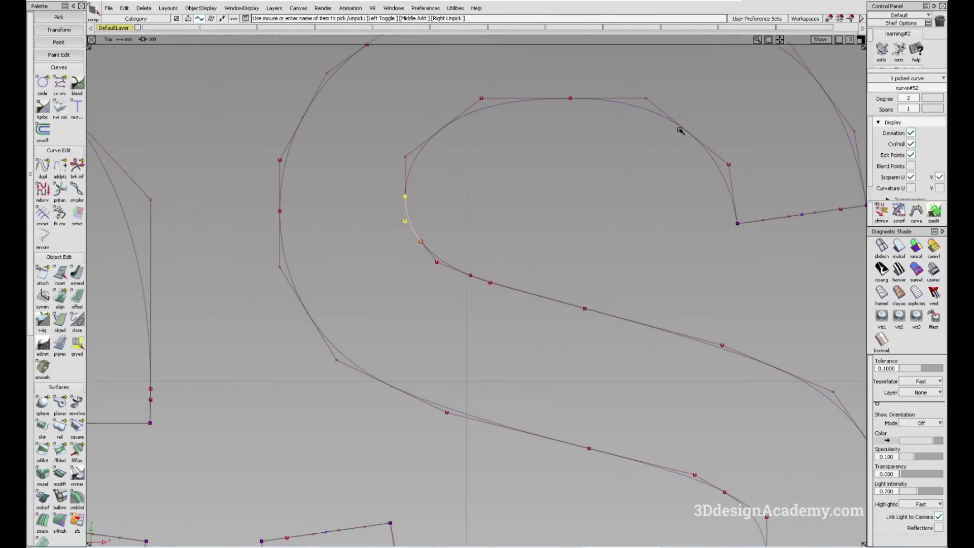
right_click_drag(490, 323, 685, 391, "alt+shift")
middle_click_drag(685, 390, 573, 365, "alt+shift")
left_click(575, 366)
scroll(539, 326, "down", 5)
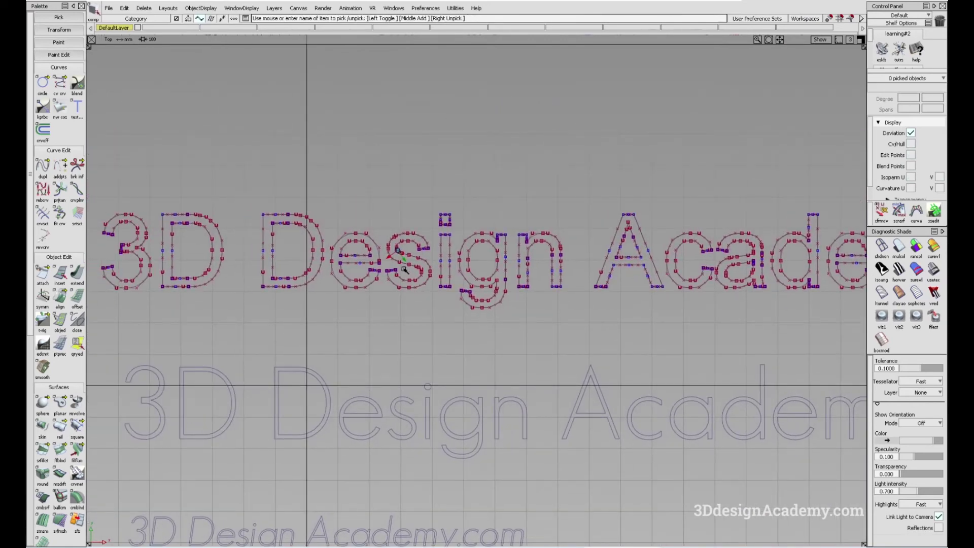
scroll(411, 272, "up", 8)
scroll(575, 259, "down", 5)
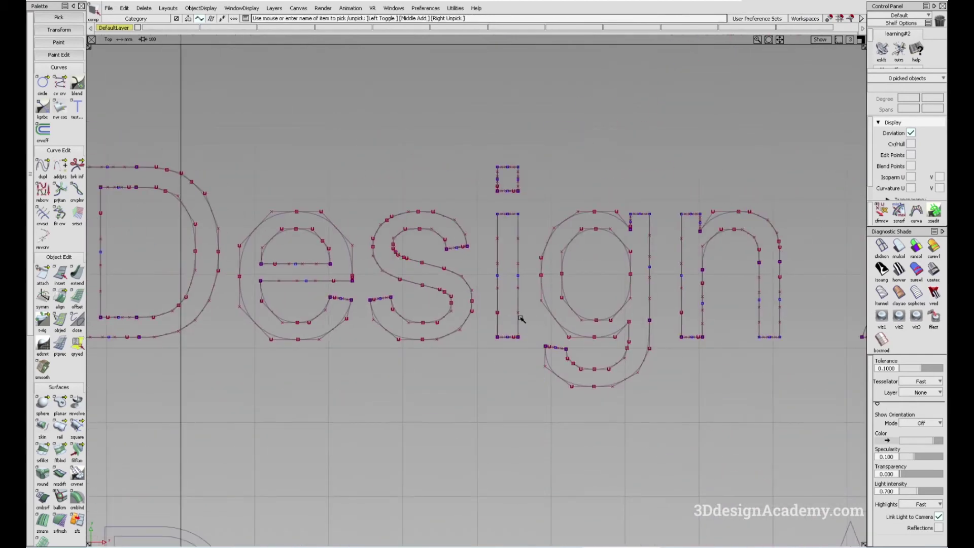
In the perspective view, build draft surfaces from the Arial letter s curves of "Design" with Multi-surface Draft, angle 0 and length 10
middle_click_drag(633, 335, 528, 333, "alt+shift")
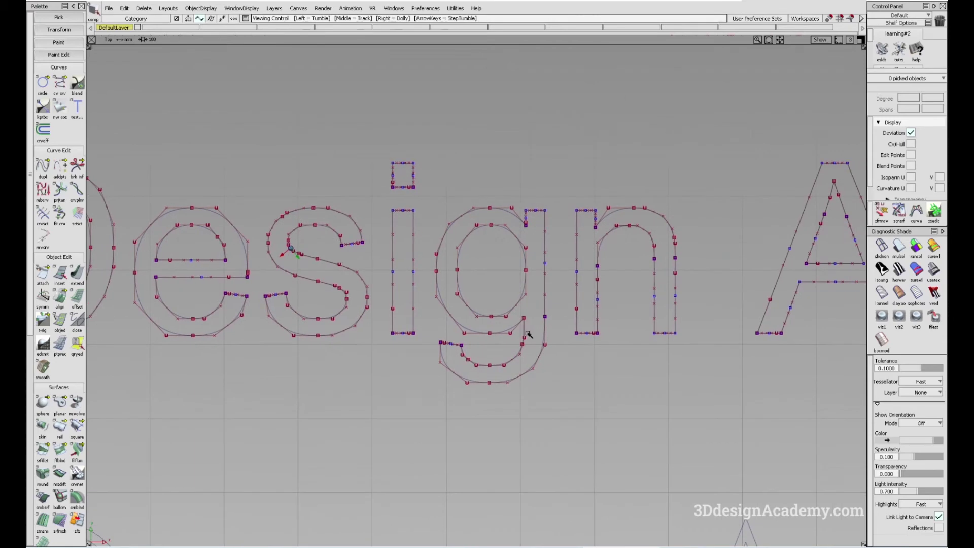
right_click_drag(736, 294, 619, 309, "alt+shift")
middle_click_drag(278, 288, 536, 291, "alt+shift")
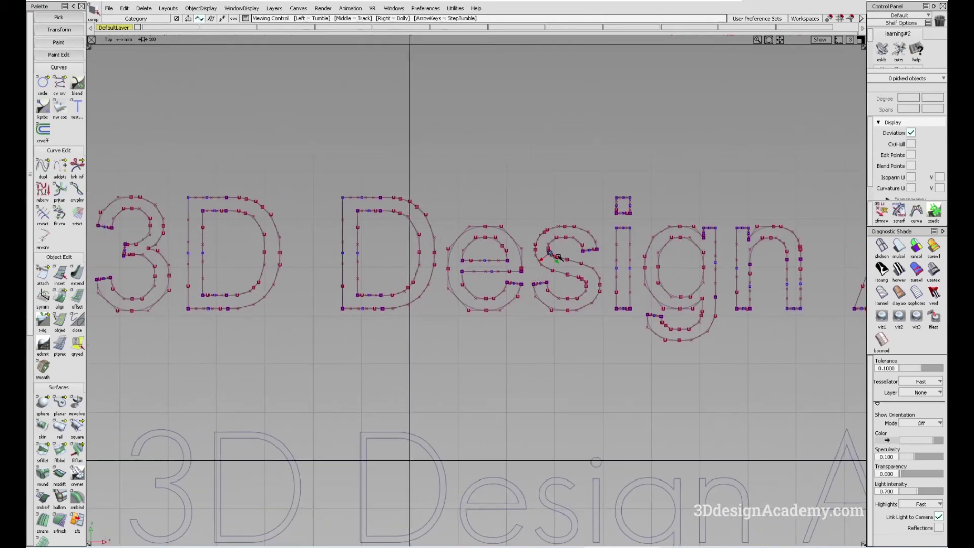
right_click_drag(557, 256, 683, 240, "alt+shift")
key("F8")
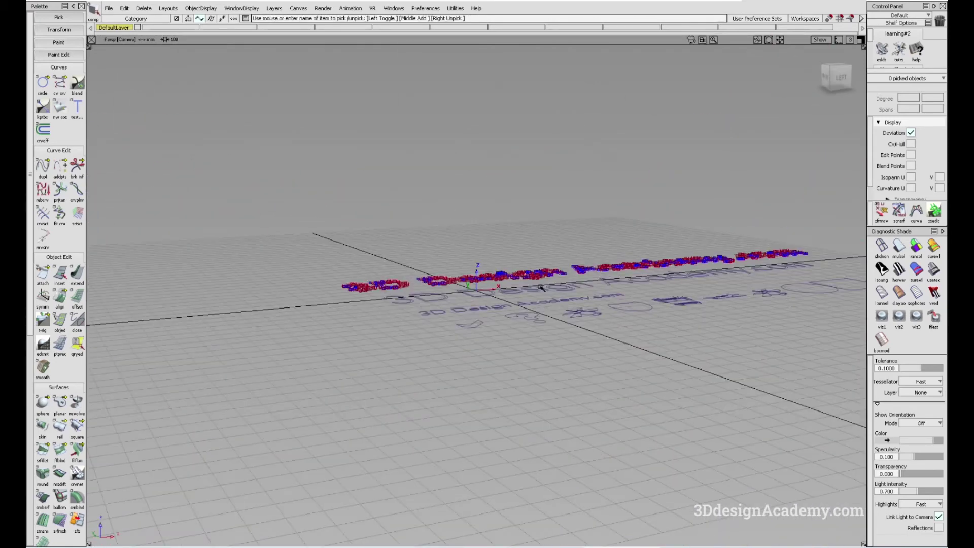
left_click_drag(538, 280, 500, 244, "alt+shift")
right_click_drag(501, 244, 357, 367, "alt+shift")
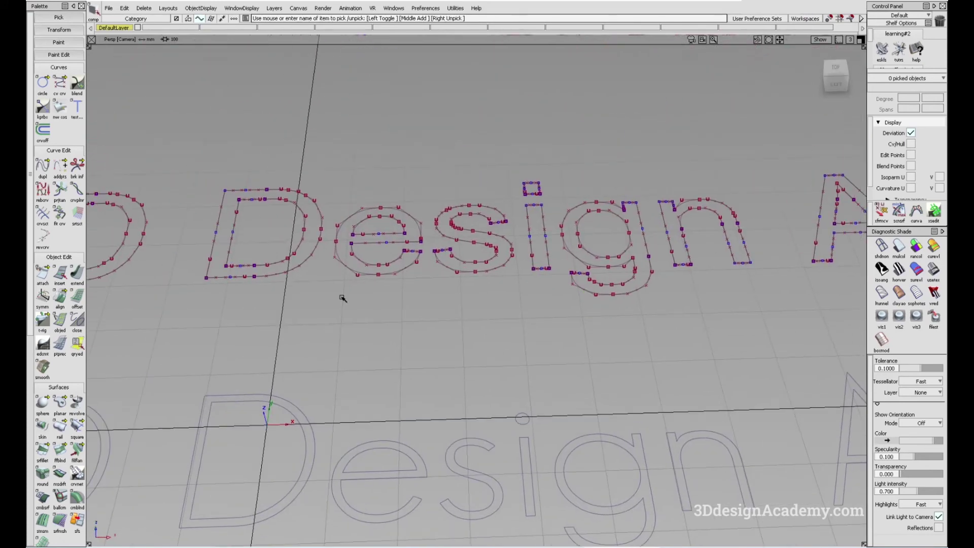
scroll(62, 451, "down", 2)
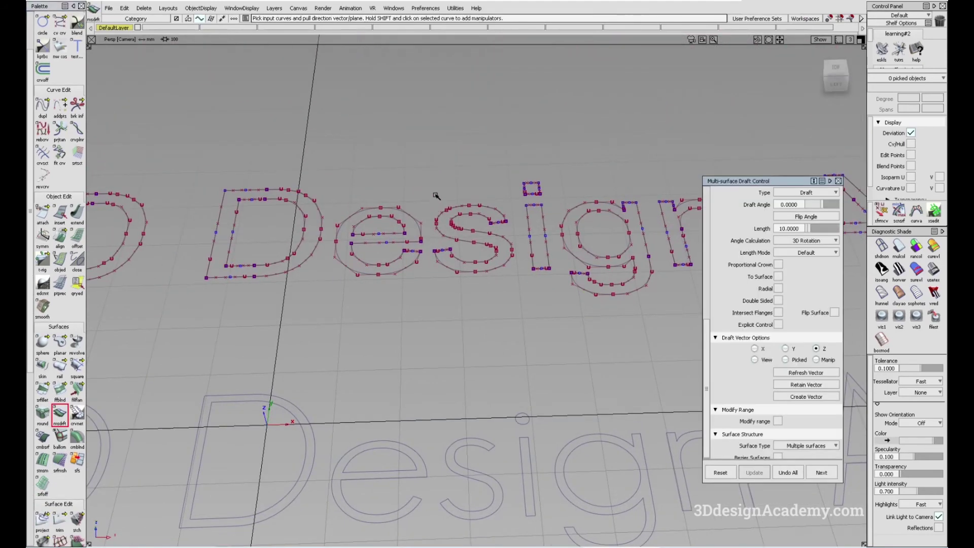
left_click_drag(491, 278, 481, 278, "alt+shift")
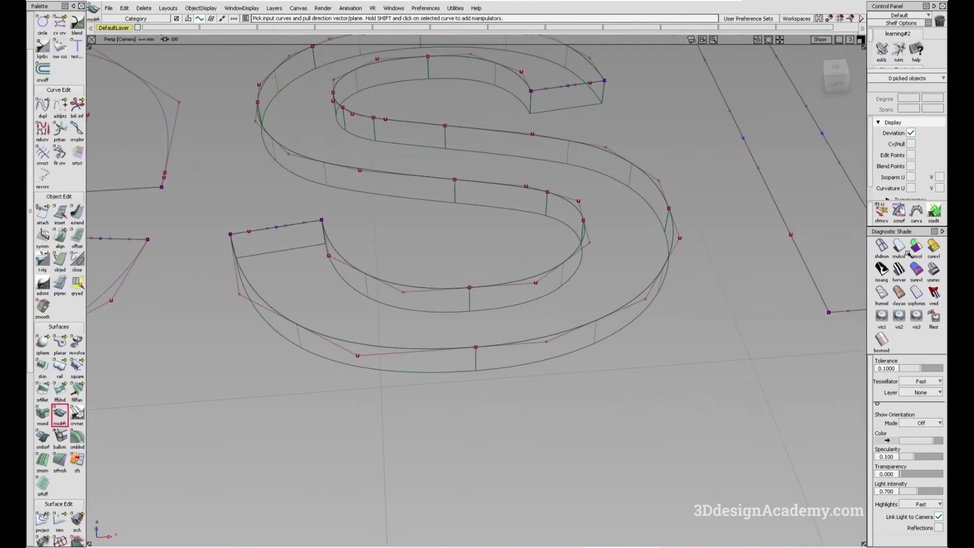
Shade the draft surfaces of the letter s with multi-color diagnostic shading and examine the short segments along its inner curve
left_click(902, 248)
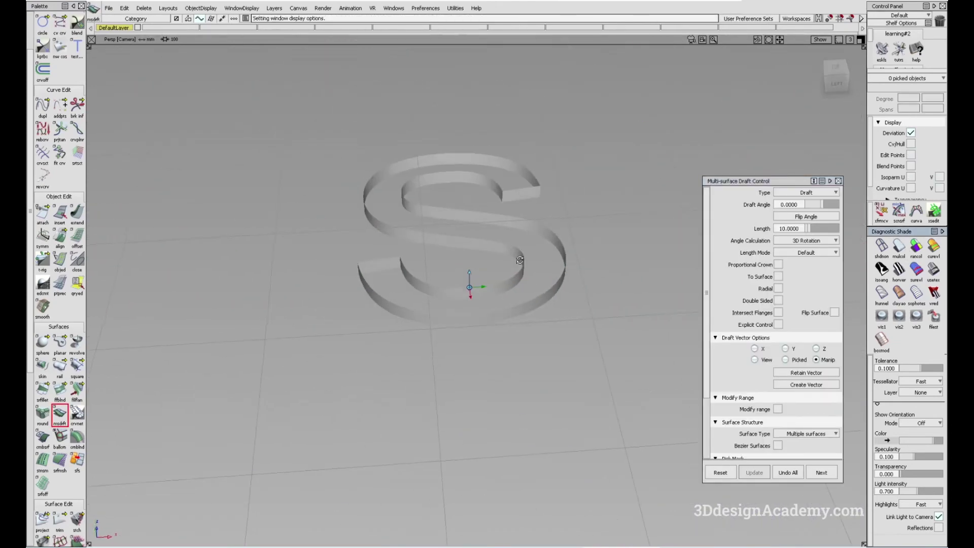
mouse_move(470, 277)
left_mouse_down("alt+shift")
mouse_move(495, 207)
mouse_move(496, 295)
left_mouse_up("alt+shift")
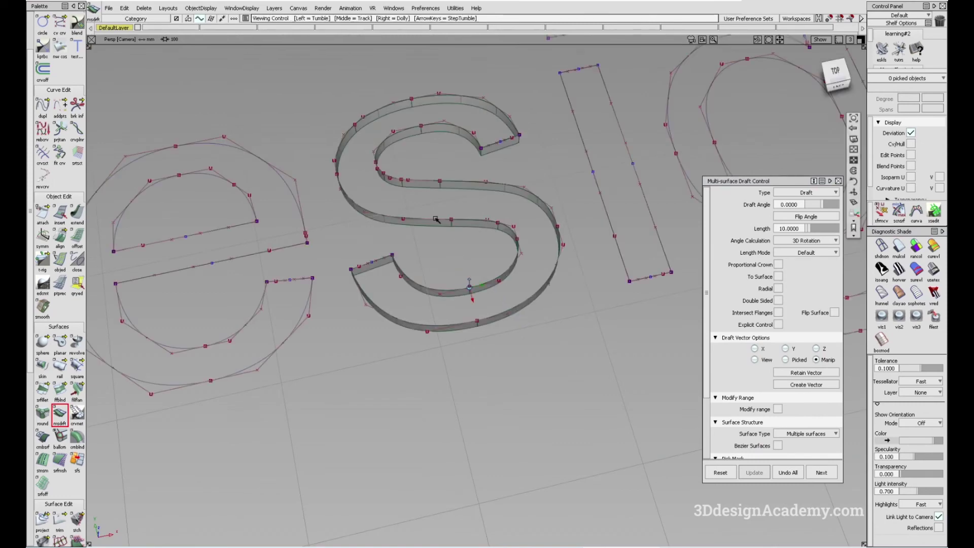
left_click_drag(456, 254, 425, 225, "alt+shift")
left_click_drag(371, 264, 414, 268, "alt+shift")
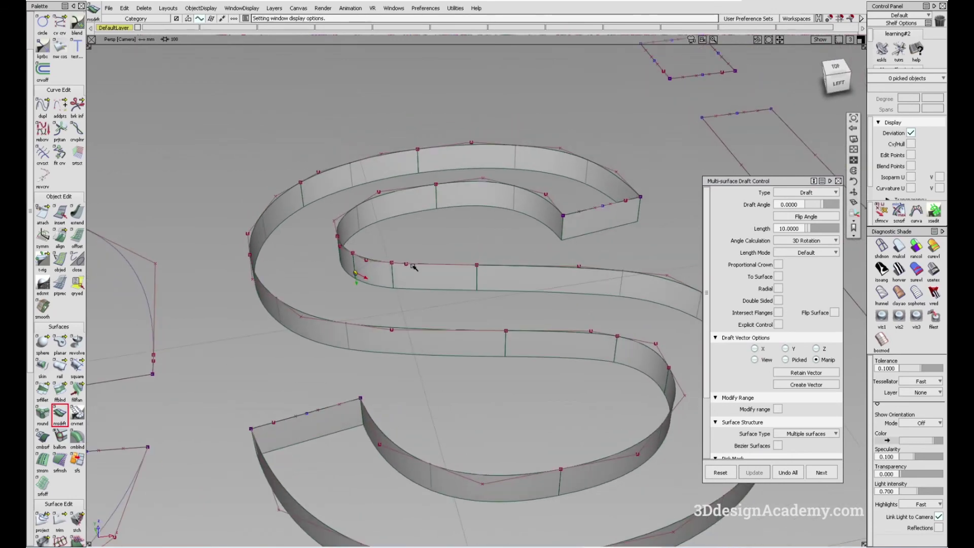
middle_click_drag(414, 268, 399, 250, "alt+shift")
left_click_drag(402, 261, 460, 274, "alt+shift")
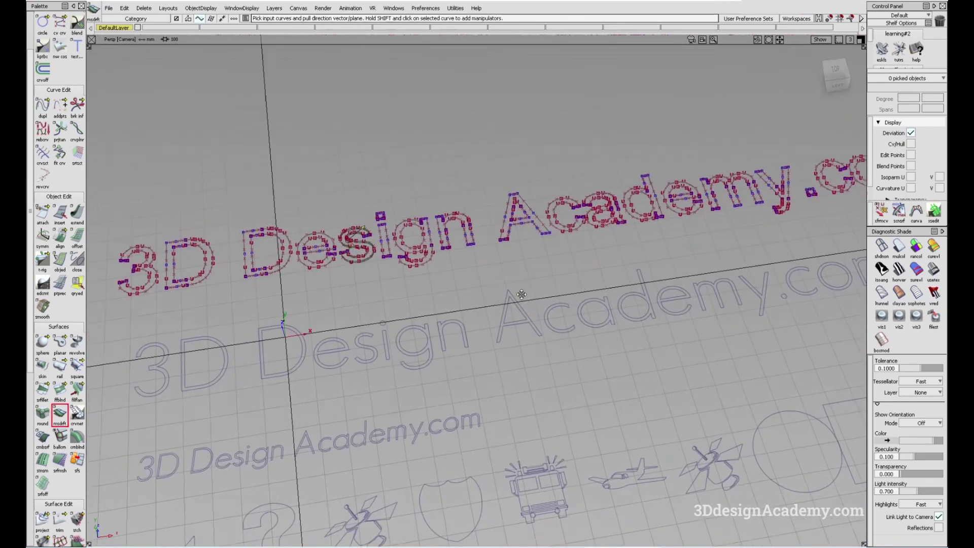
Inspect the shaded letter s beside its neighbours, and frame the letters e and s in the top view to compare their curve layout
left_click_drag(522, 294, 548, 311, "alt+shift")
middle_click_drag(577, 331, 487, 263, "alt+shift")
left_click_drag(487, 263, 497, 326, "alt+shift")
middle_click_drag(451, 308, 437, 295, "alt+shift")
left_click_drag(443, 291, 476, 284, "alt+shift")
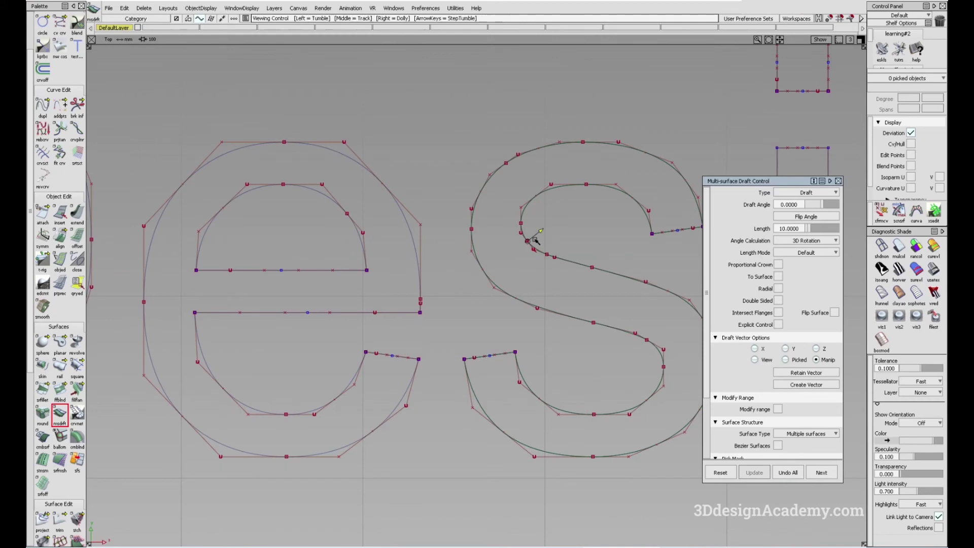